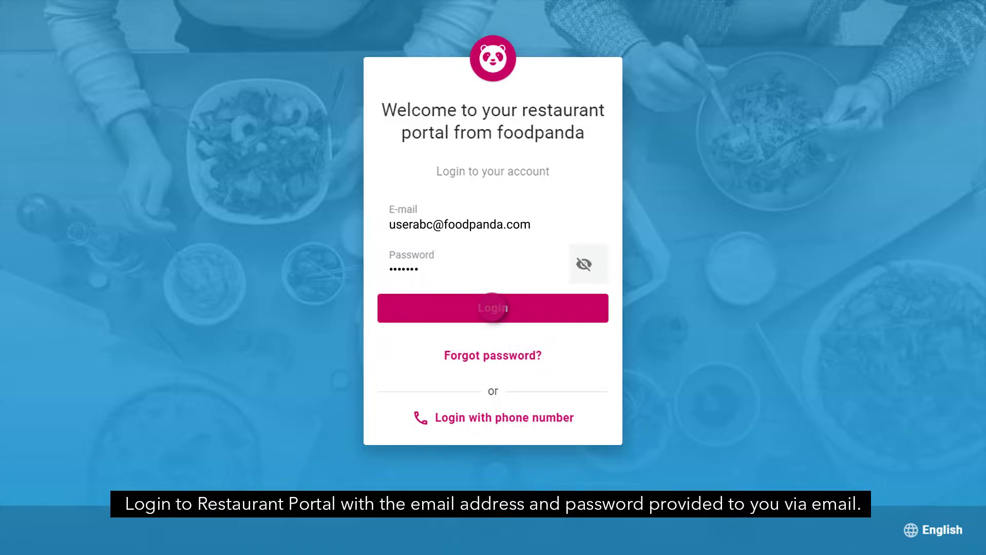
Log in to the restaurant portal with the account's e-mail and password.
click(440, 230)
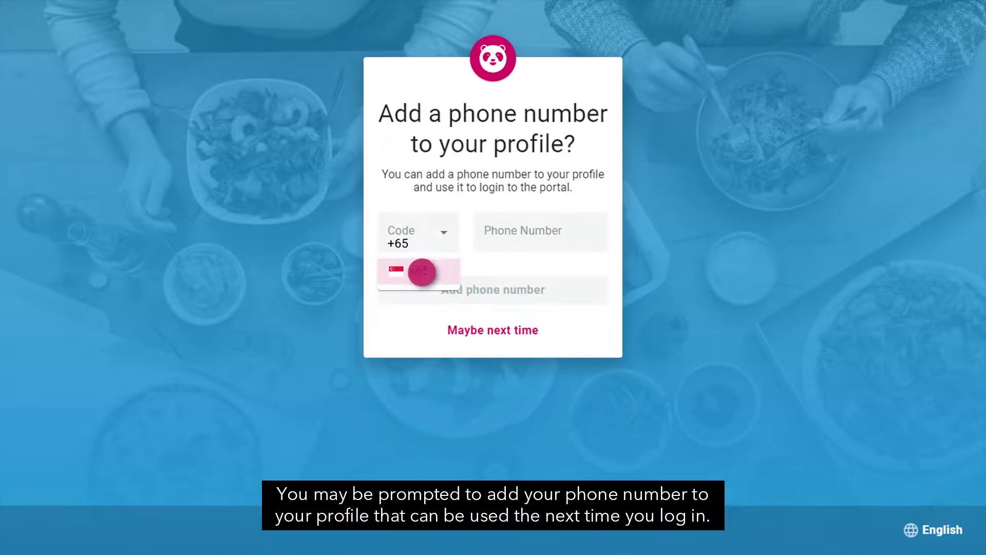
Pick the +65 country code and enter the phone number on the prompt.
click(421, 271)
text(12)
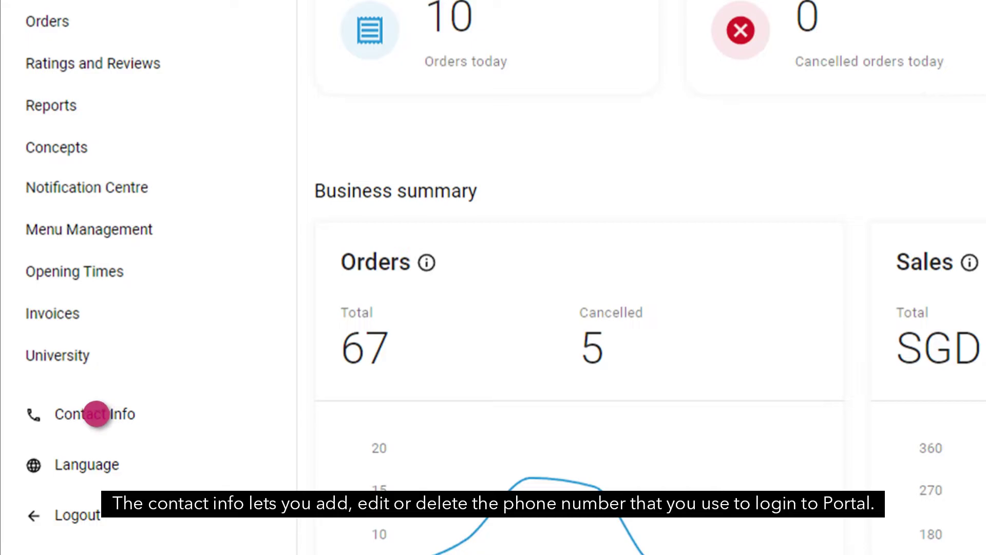
Save a +65 login phone number in Contact Info.
click(96, 413)
text(+6512345678)
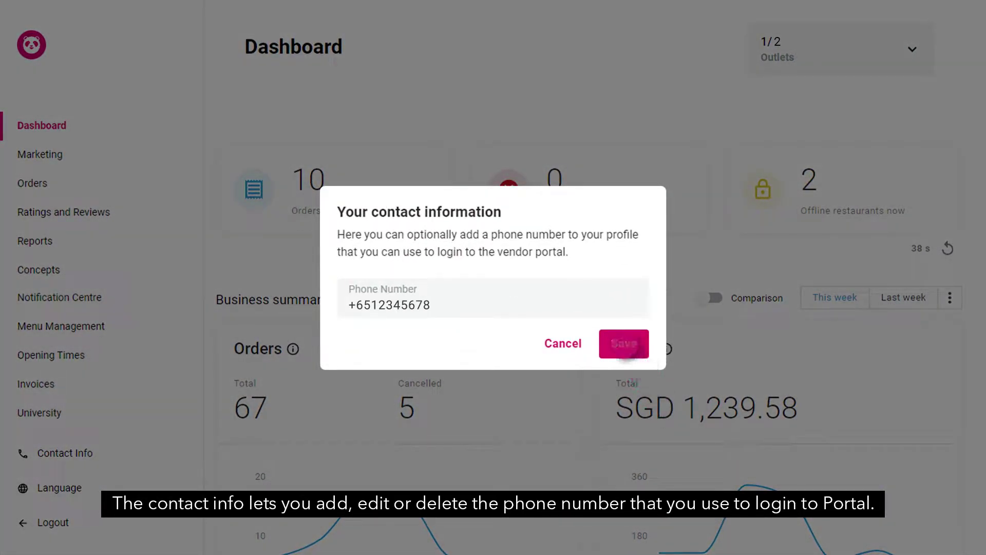
click(624, 344)
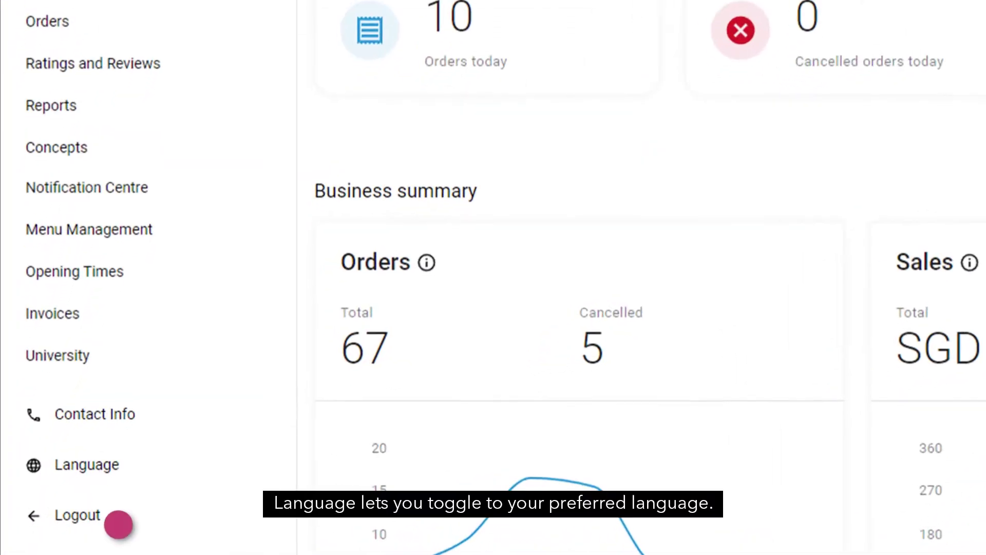
Keep English as the system language and bring up the outlet list.
click(97, 466)
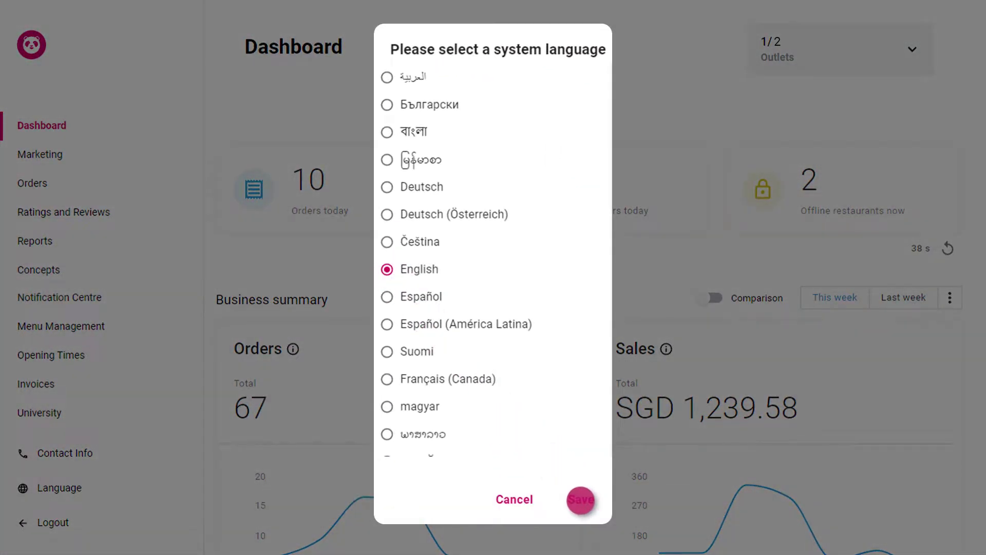
click(581, 499)
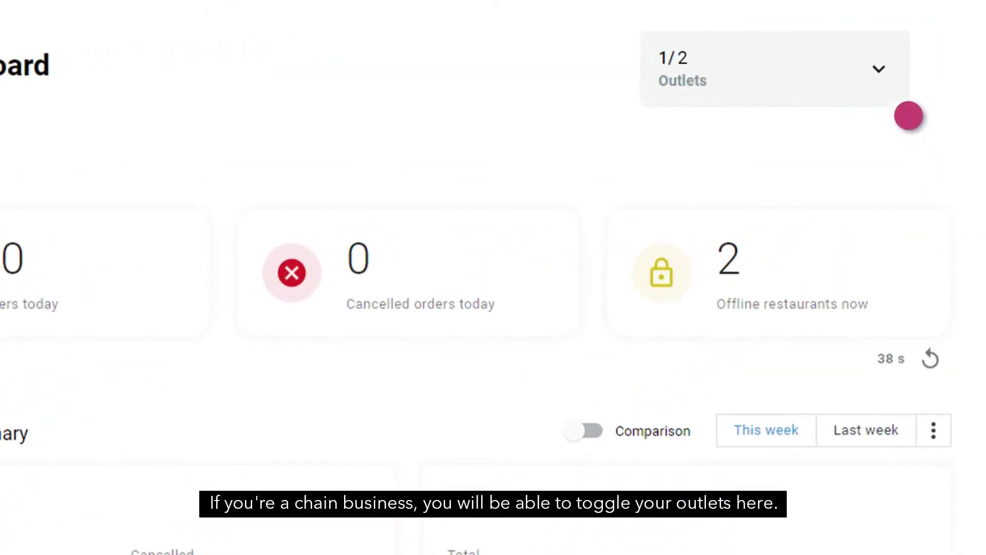
click(878, 71)
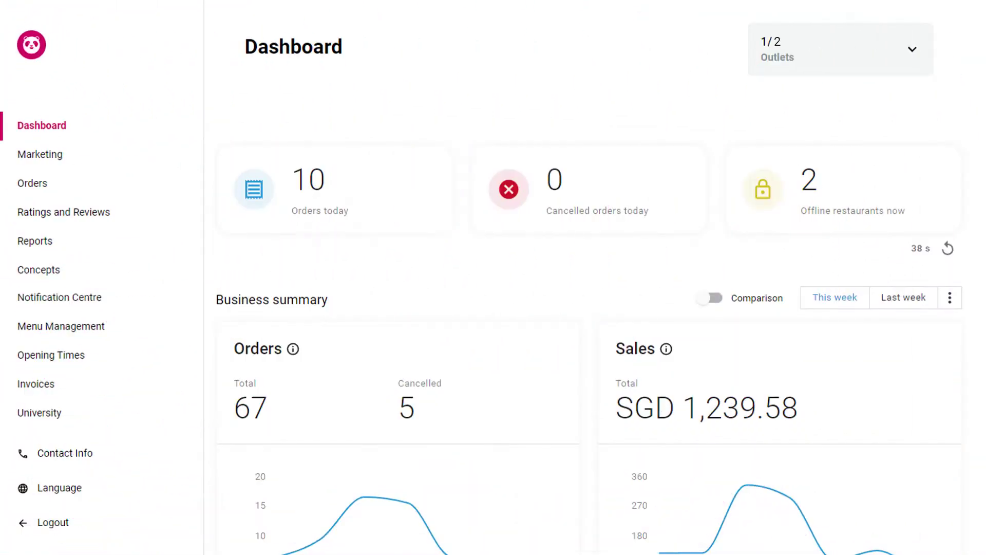
Switch on the Business summary week-on-week Comparison, showing sales down 0.99%.
scroll(591, 278, down, 2)
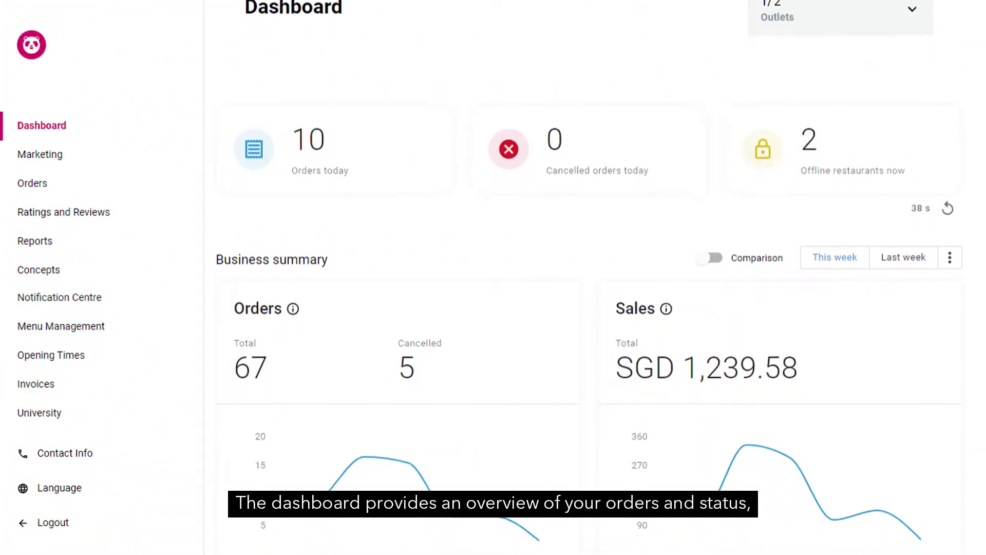
scroll(591, 277, down, 1)
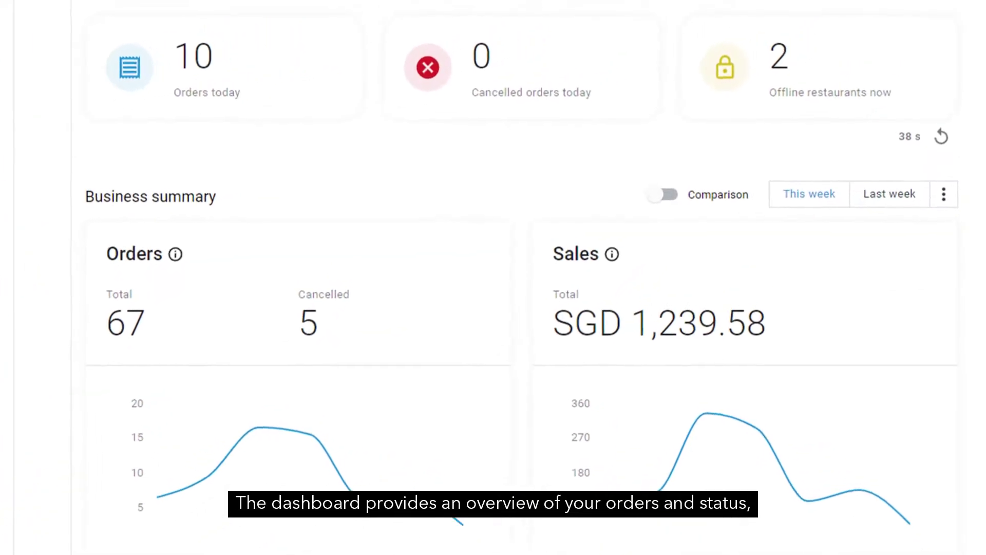
scroll(508, 288, down, 2)
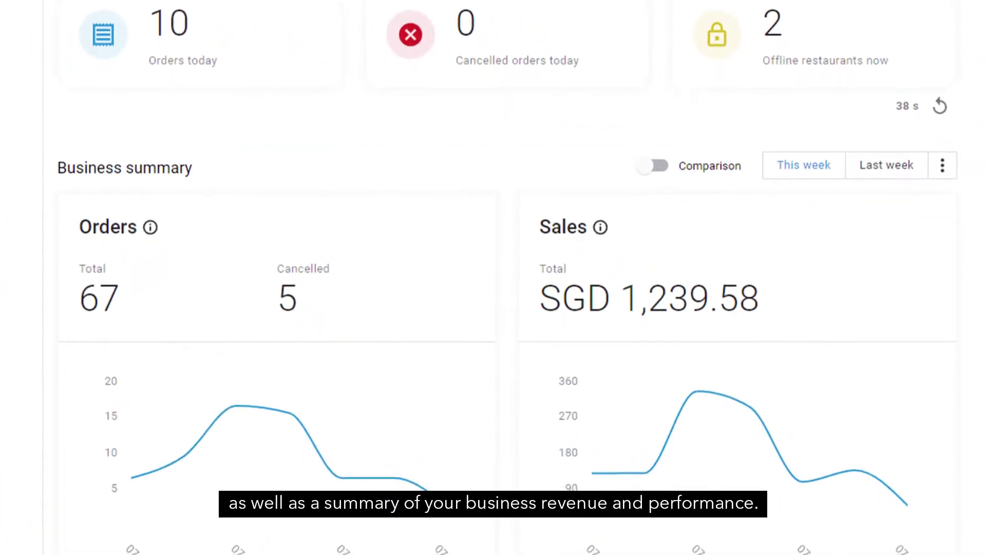
scroll(508, 288, down, 1)
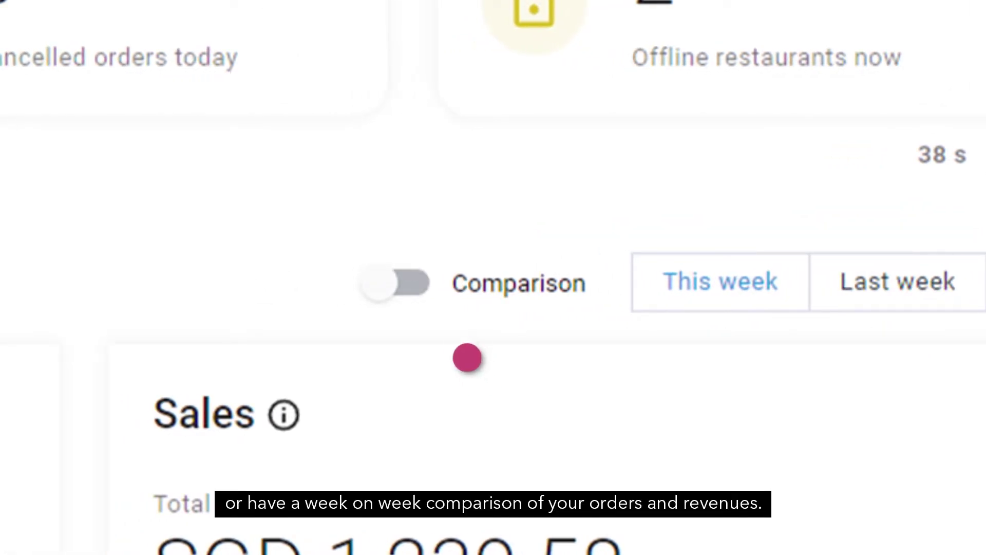
click(424, 292)
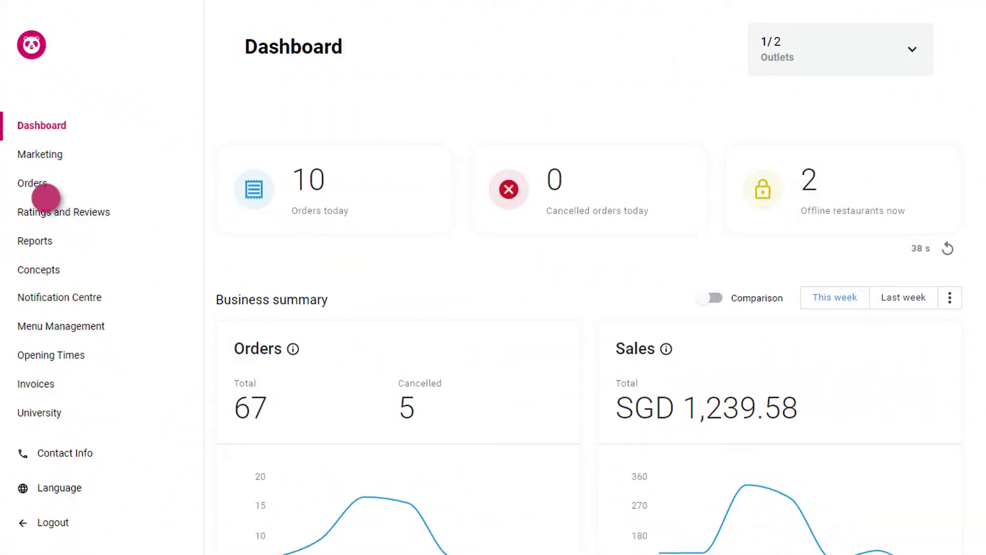
click(33, 184)
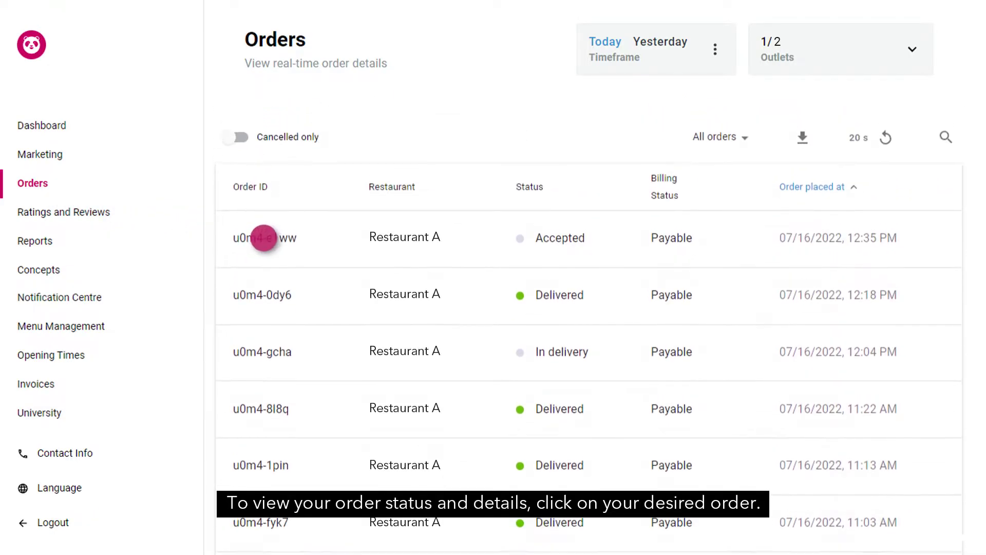
click(263, 238)
click(184, 215)
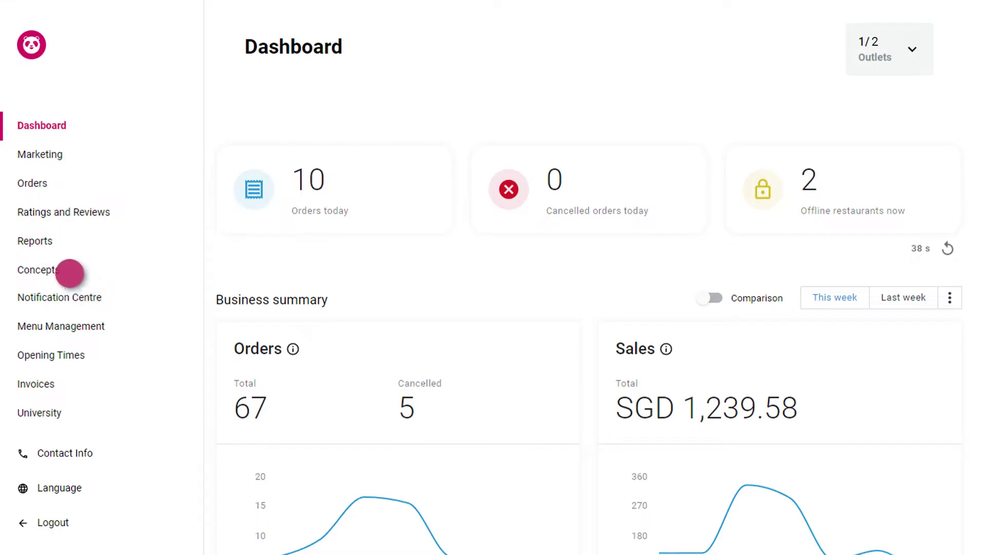
Open Reports and look through the Sales report.
click(32, 241)
scroll(588, 308, down, 5)
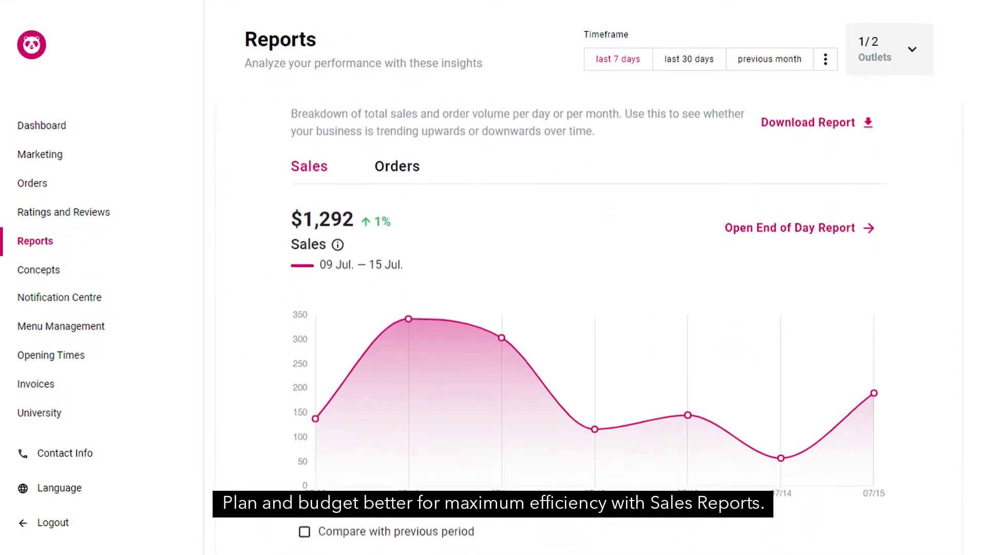
scroll(588, 308, down, 10)
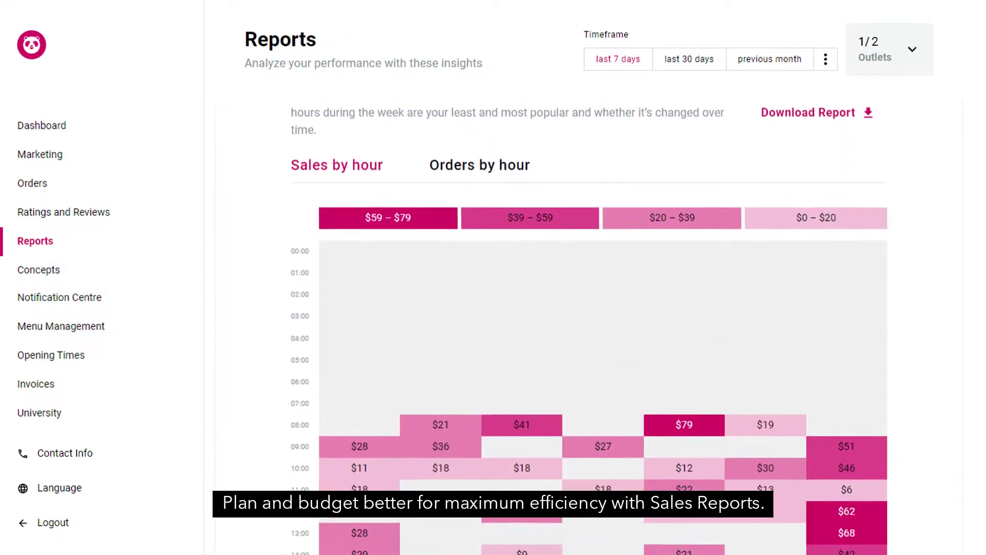
scroll(315, 160, up, 10)
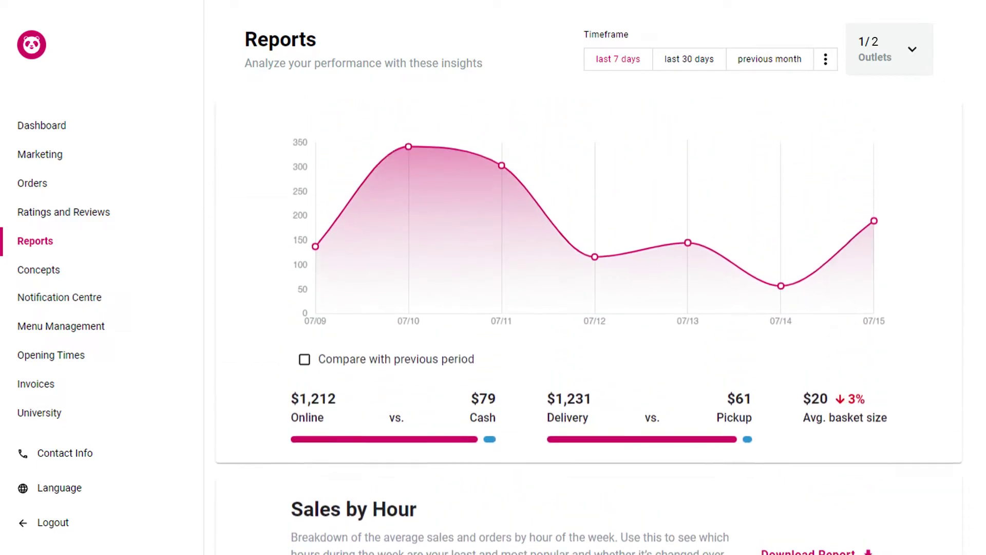
scroll(315, 160, up, 1)
Review the Operations reports on order rejections.
click(352, 137)
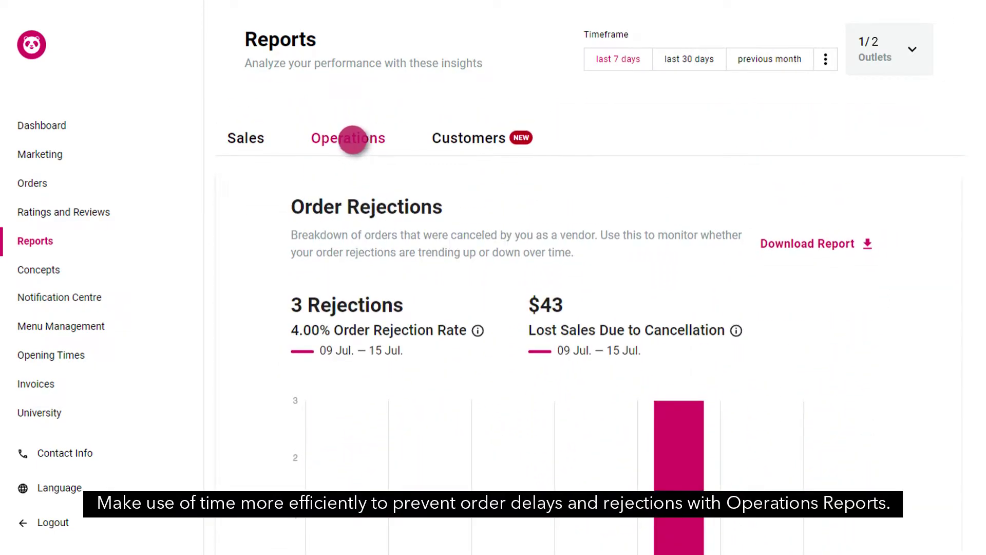
scroll(352, 137, down, 1)
scroll(589, 308, down, 11)
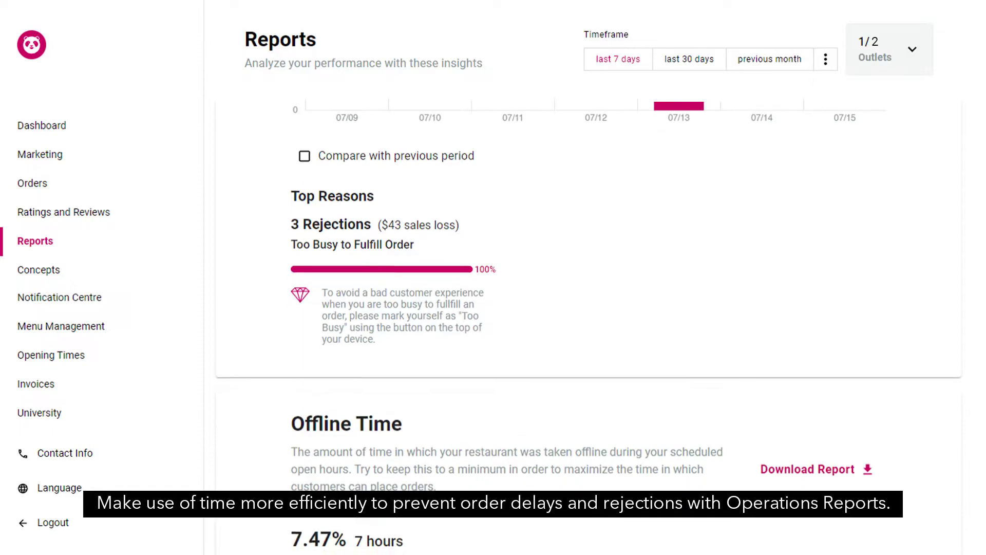
scroll(589, 308, down, 4)
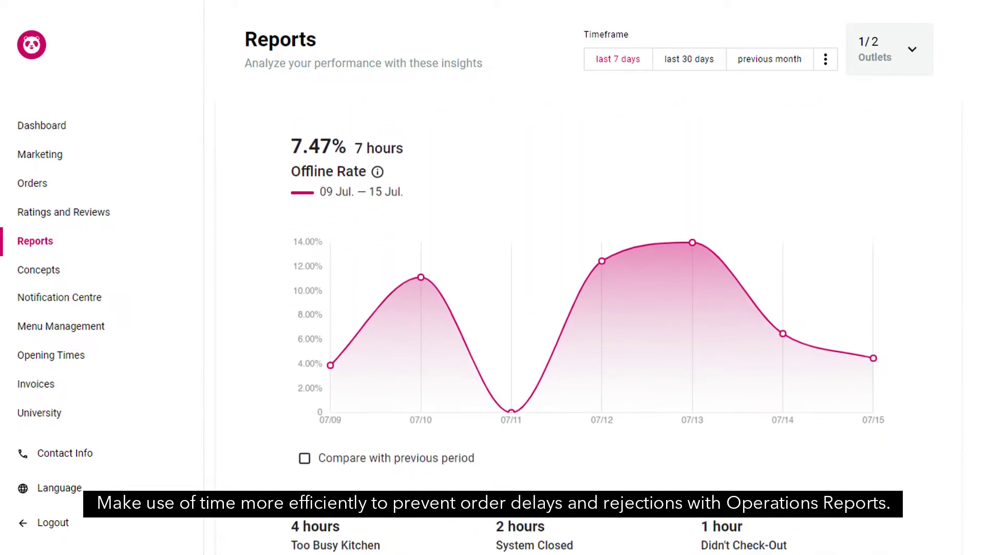
scroll(415, 160, up, 15)
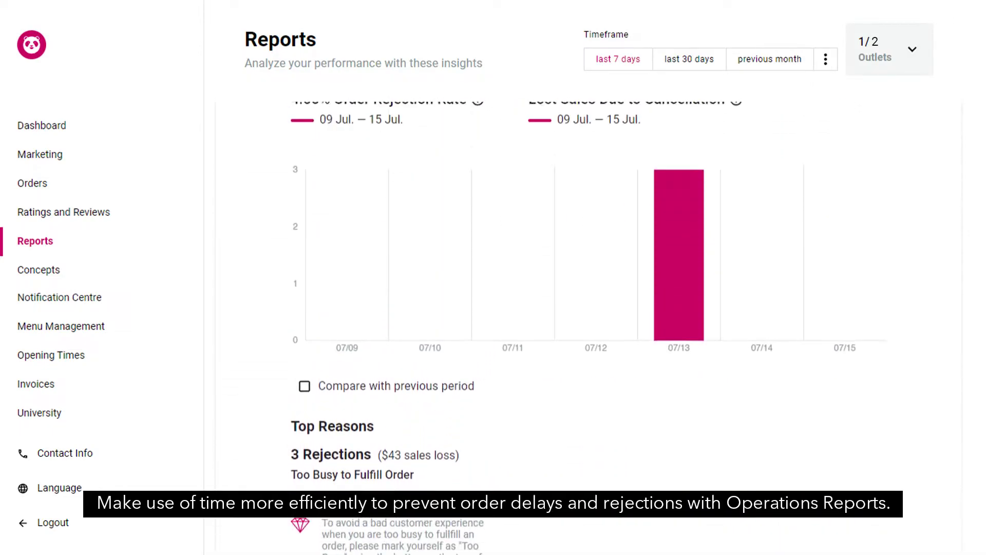
scroll(415, 160, up, 1)
View the Customers reports, including the 59% new versus 41% returning split.
click(470, 139)
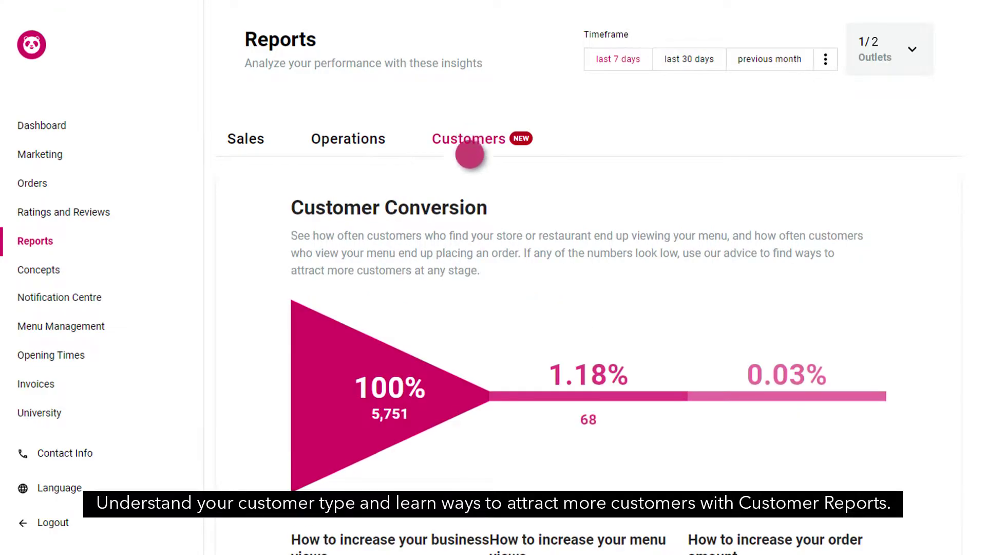
scroll(470, 154, down, 8)
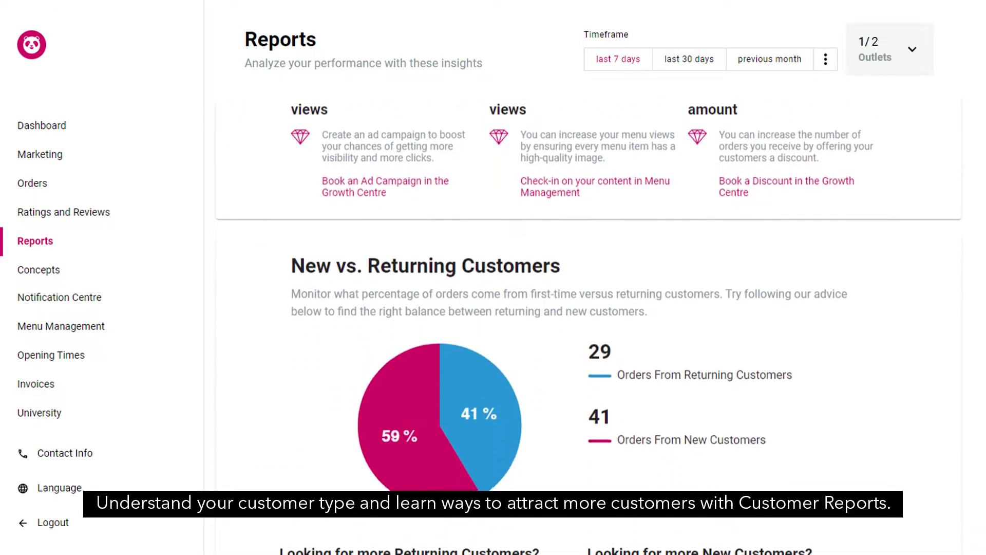
scroll(588, 329, down, 3)
scroll(588, 329, up, 2)
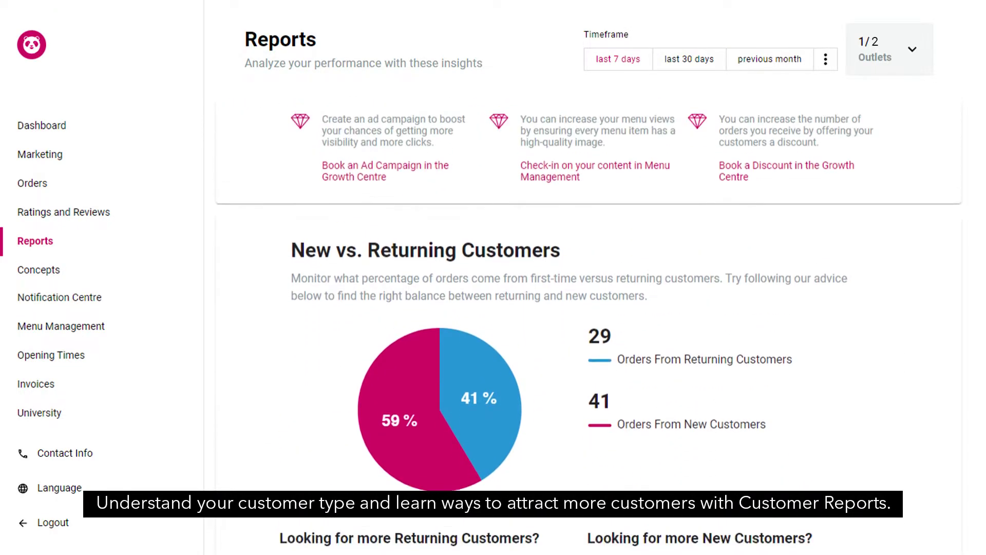
scroll(296, 194, up, 10)
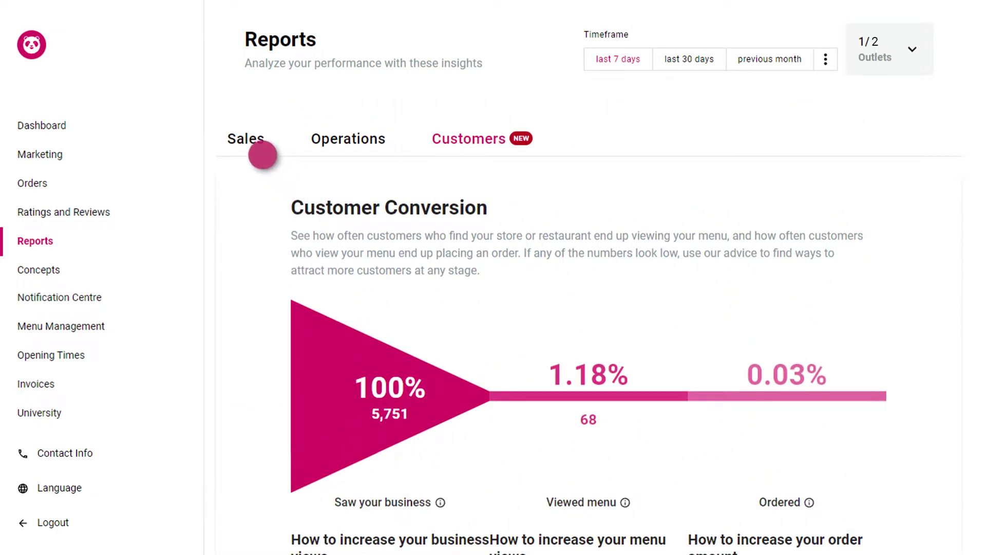
Return to the Sales report and view its CSV and Excel download formats.
click(246, 138)
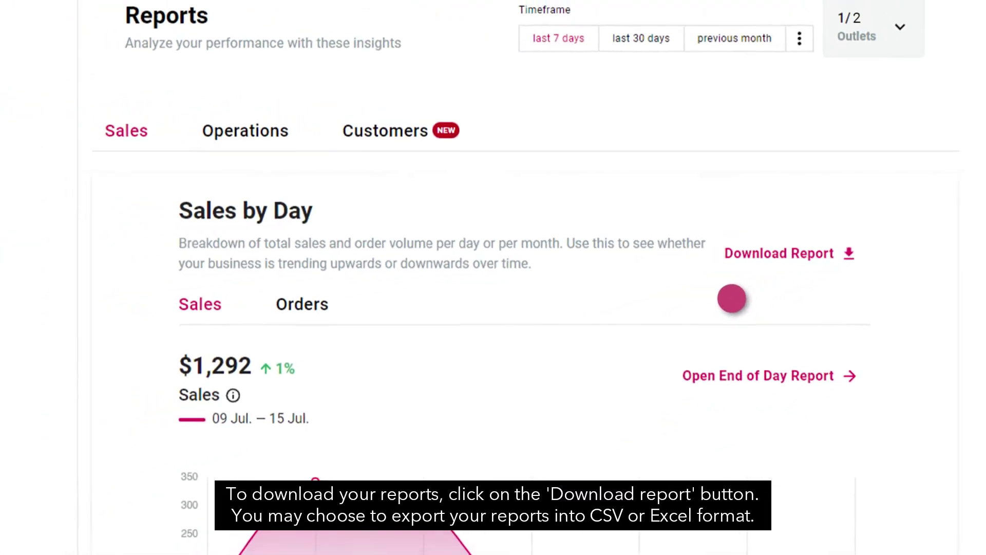
click(779, 253)
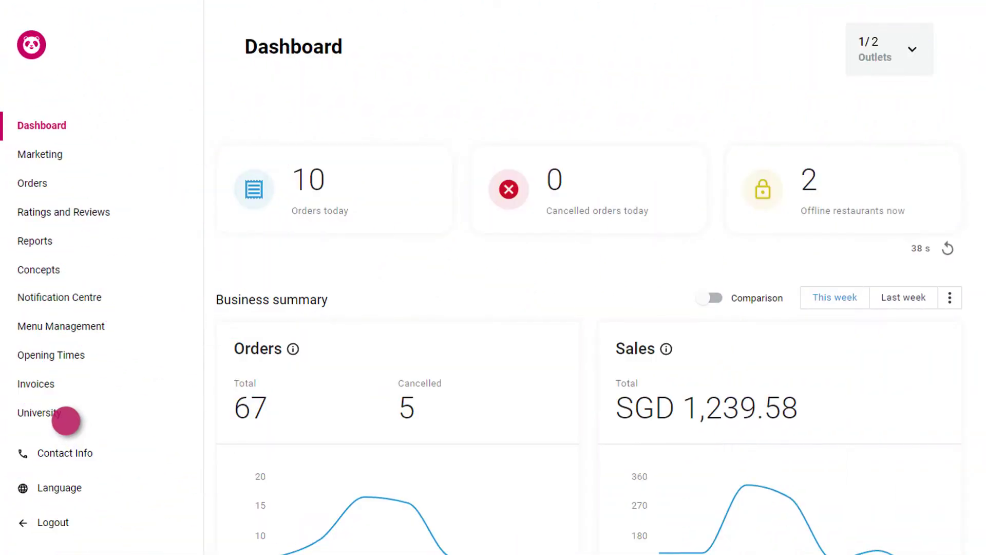
click(39, 389)
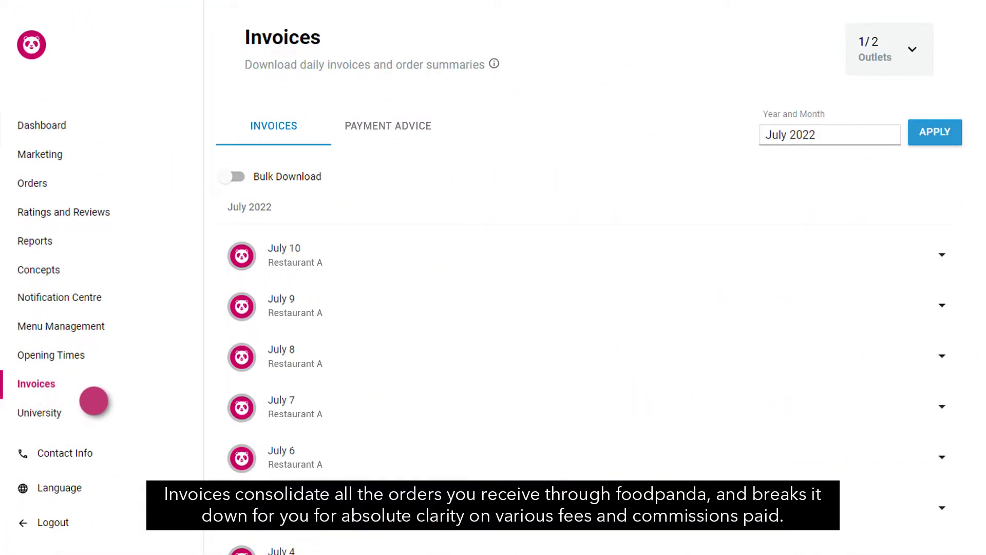
scroll(94, 400, down, 2)
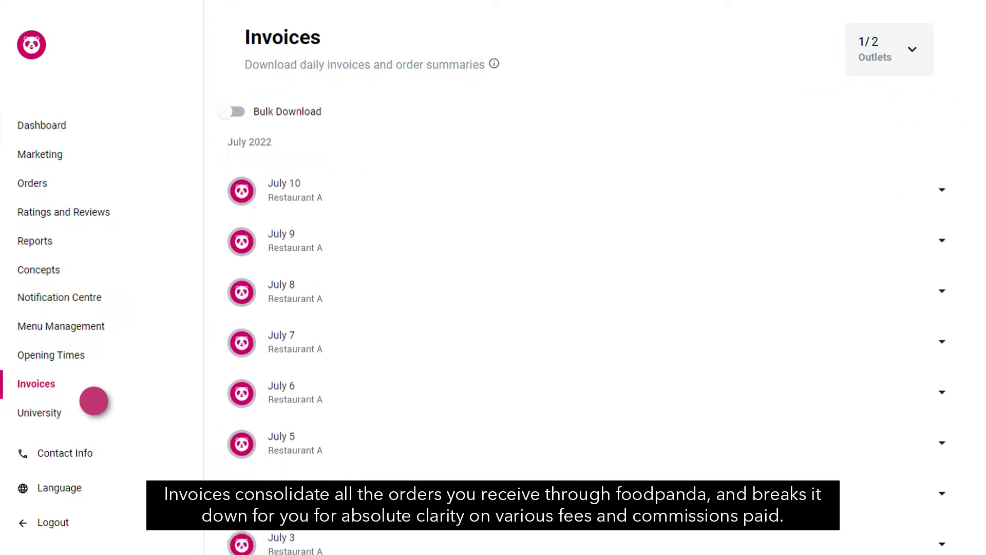
scroll(93, 400, down, 2)
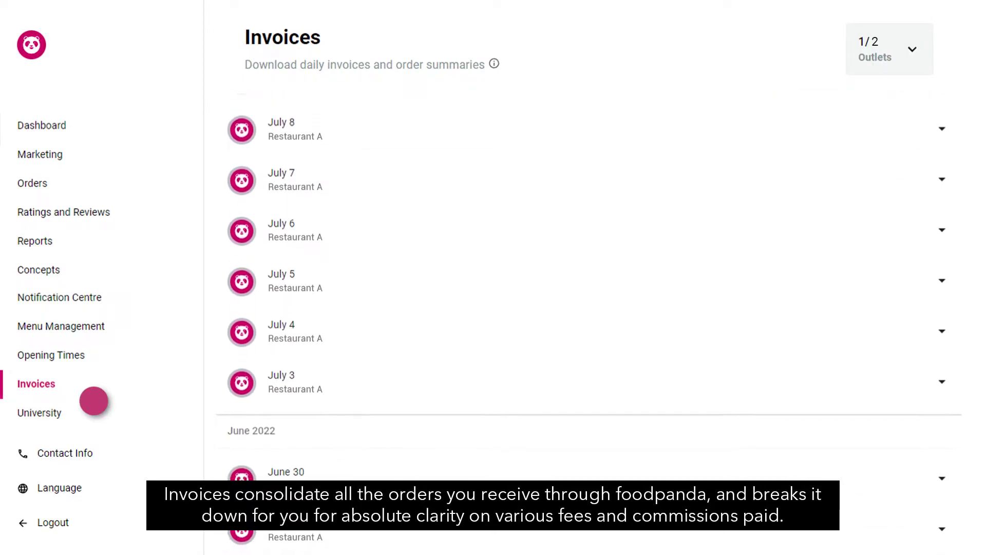
scroll(93, 400, up, 2)
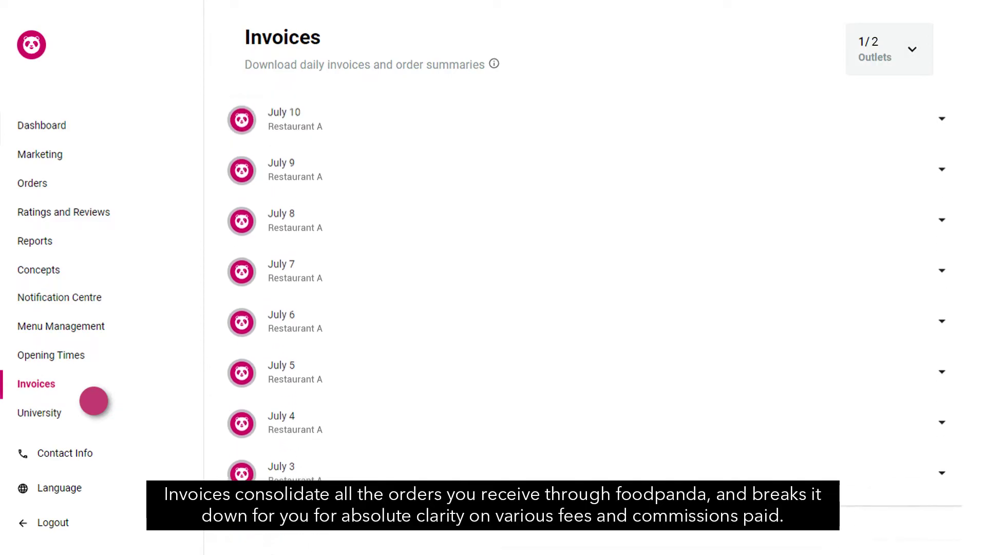
scroll(93, 401, up, 2)
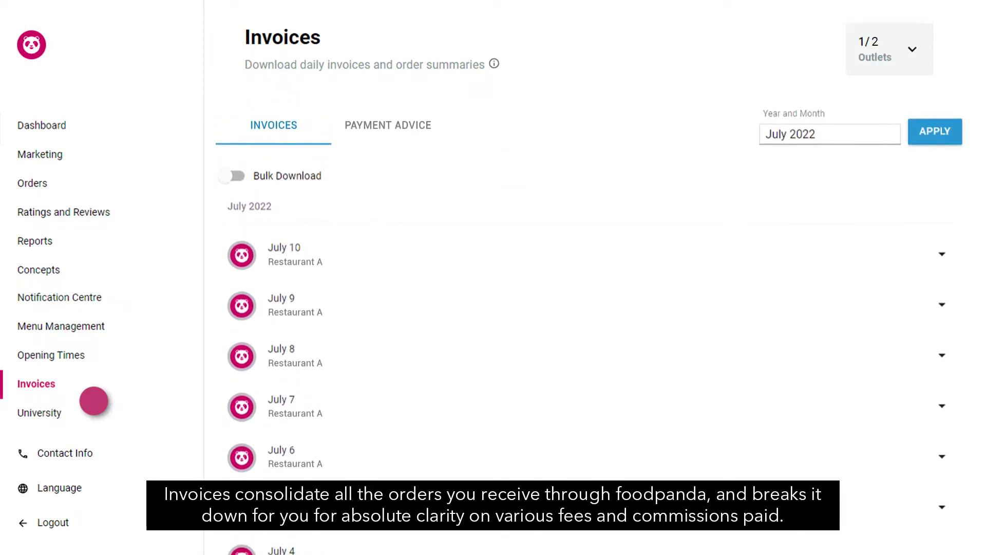
click(381, 135)
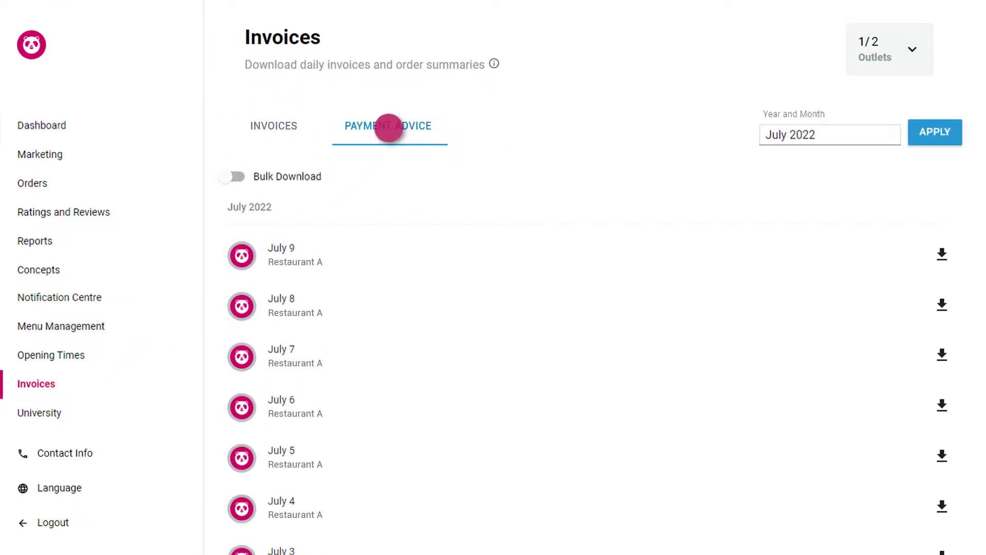
scroll(396, 146, down, 3)
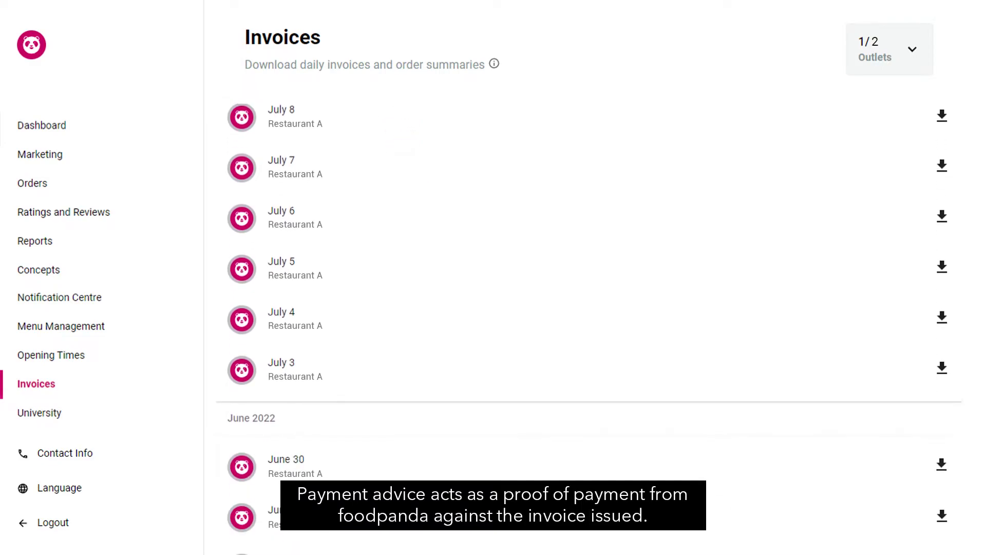
scroll(403, 135, up, 3)
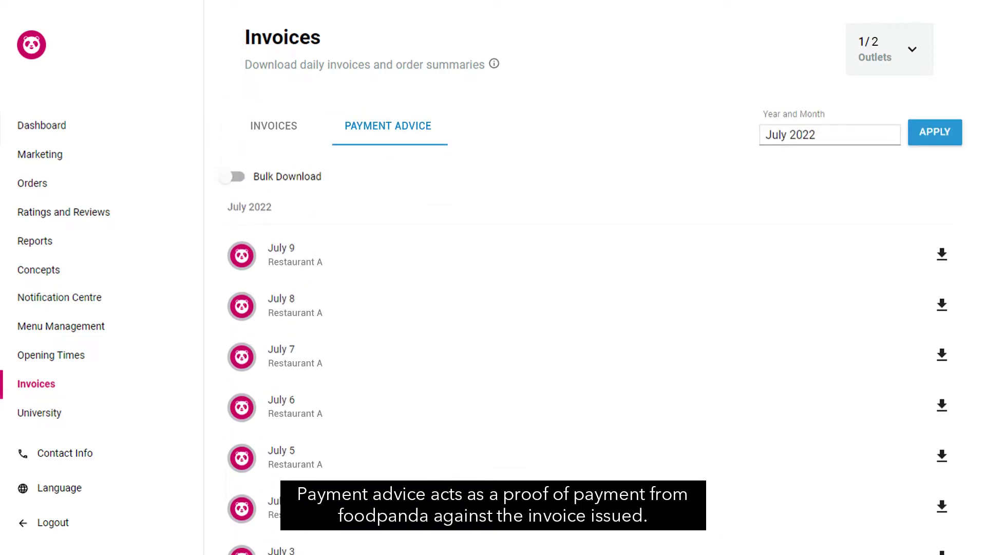
click(273, 126)
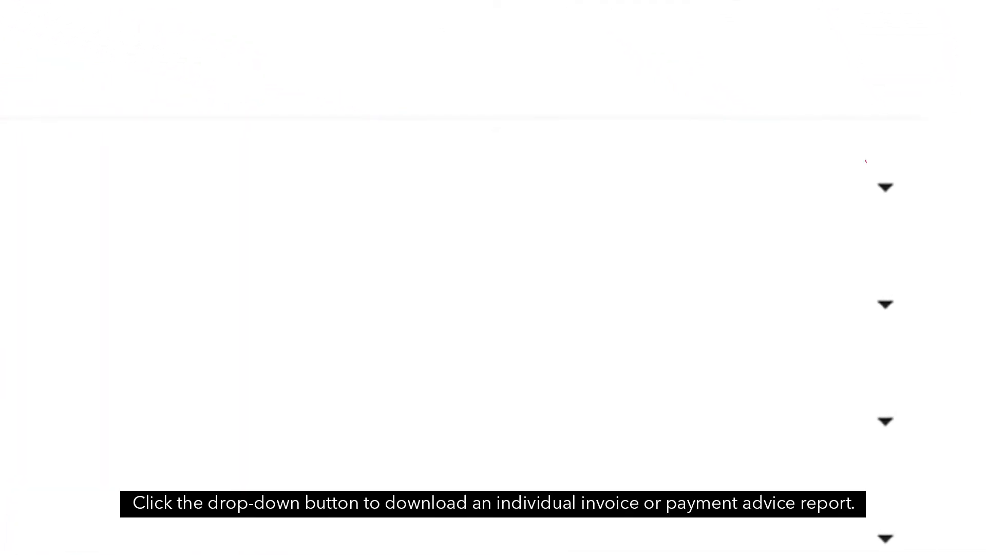
Show the Invoice PDF and Orders Summary EXCEL downloads for the July 10 invoice.
click(886, 185)
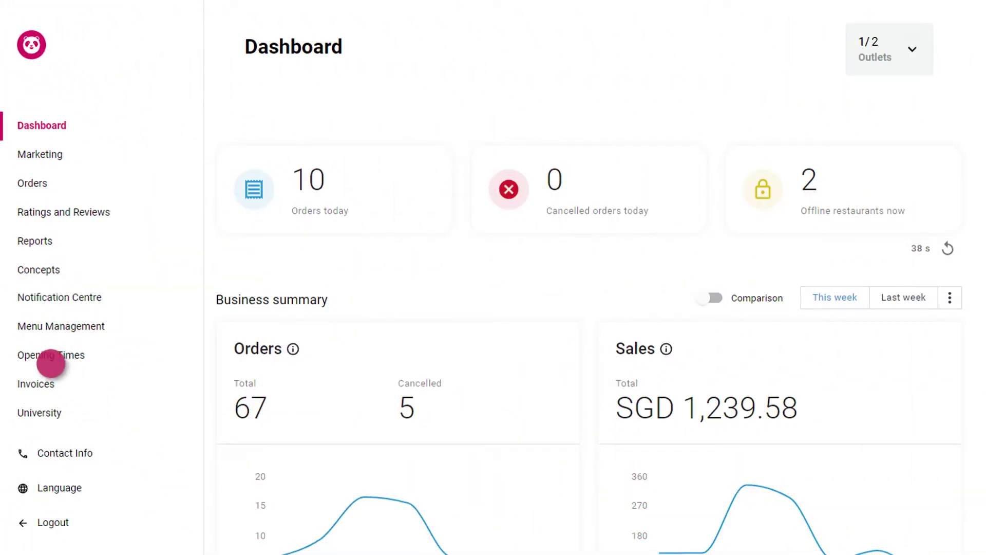
click(46, 357)
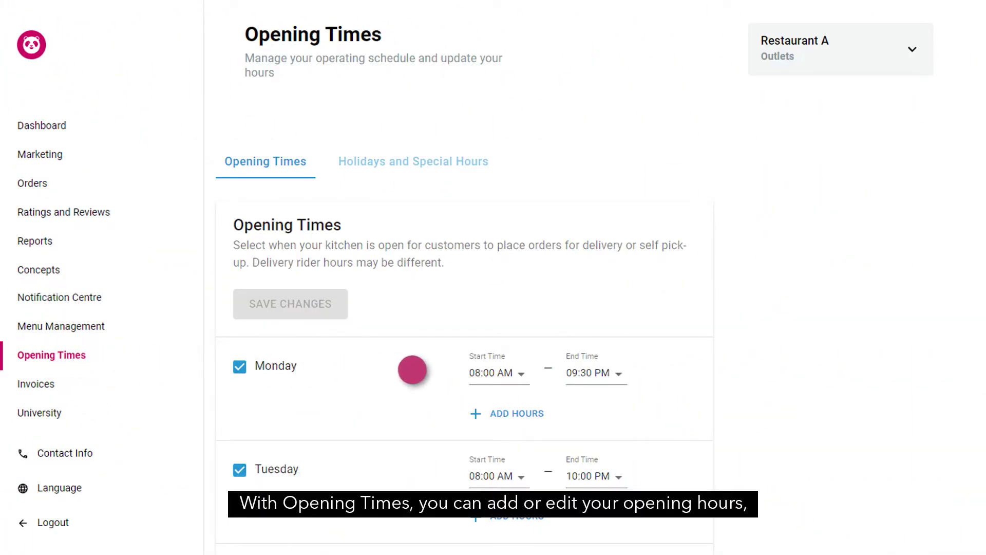
click(520, 373)
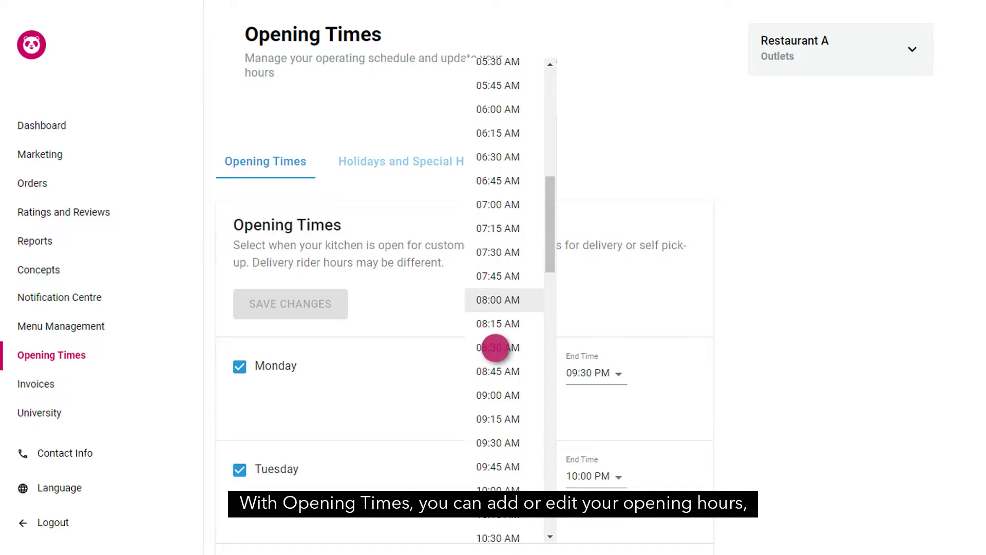
click(495, 348)
click(240, 366)
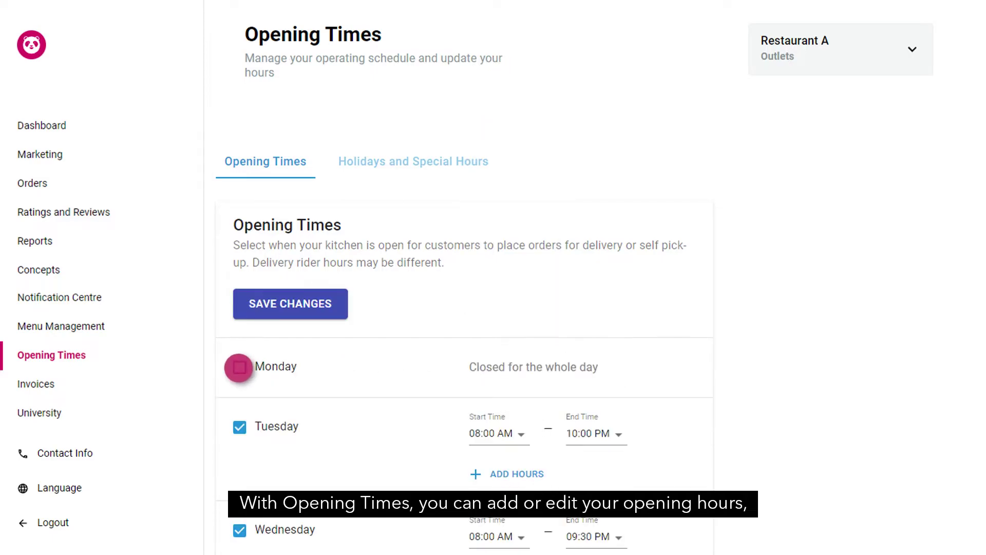
click(396, 163)
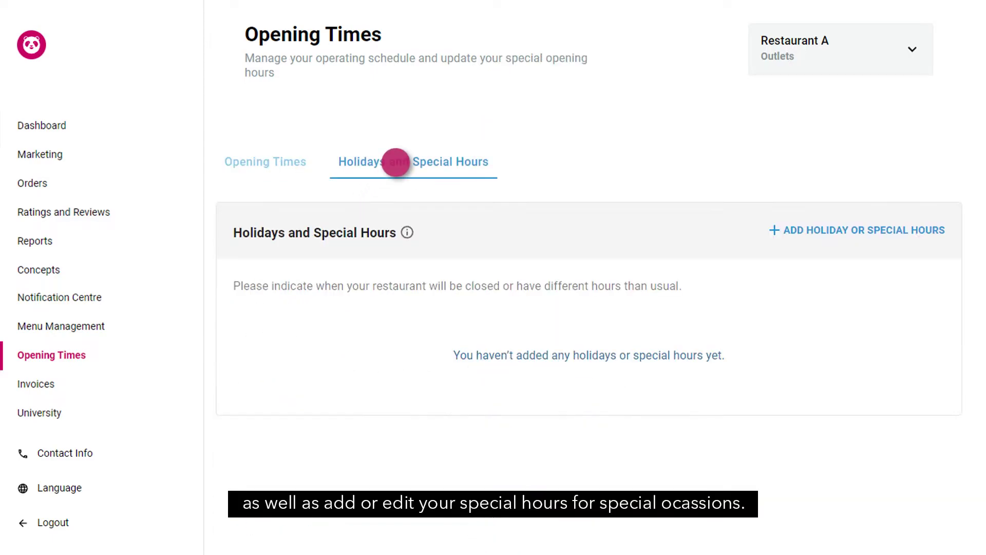
click(856, 230)
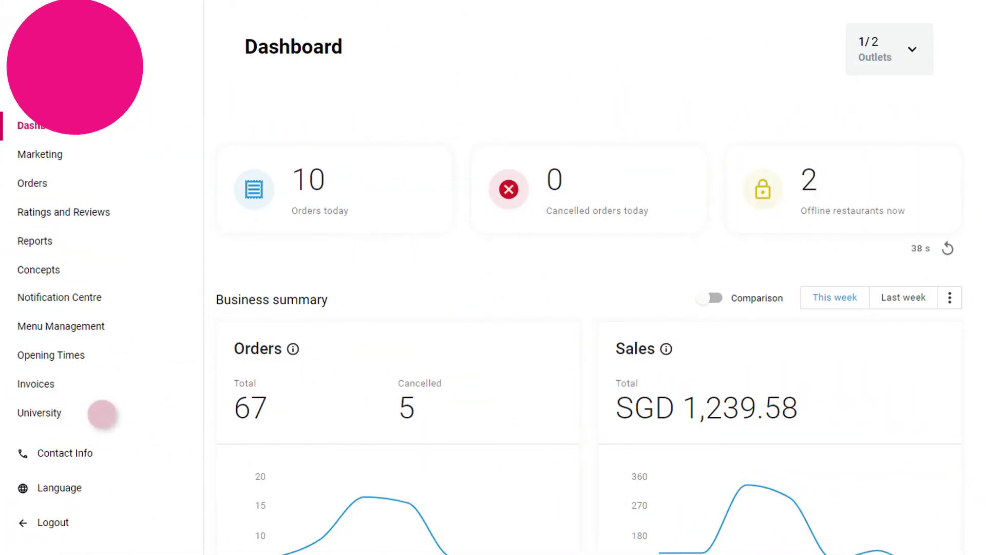
click(63, 326)
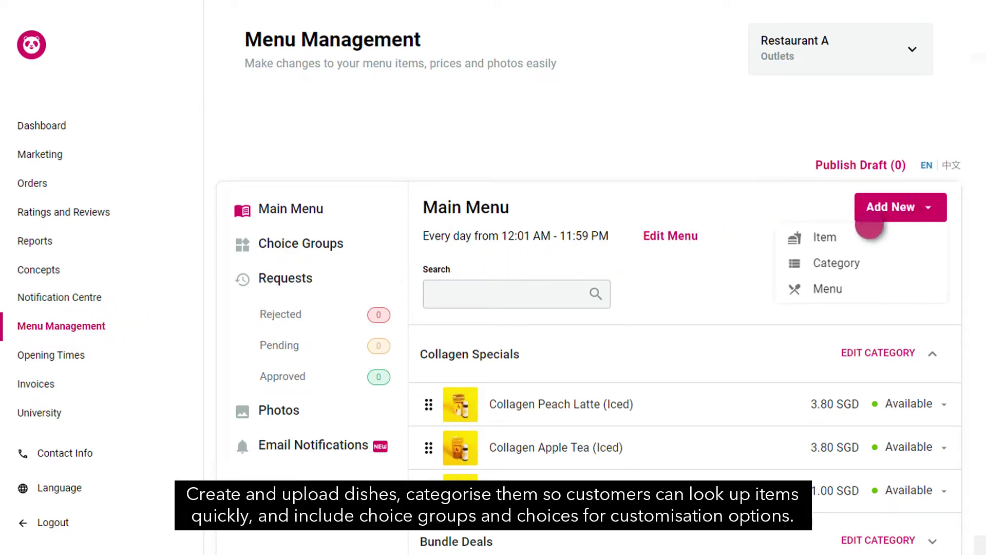
click(818, 239)
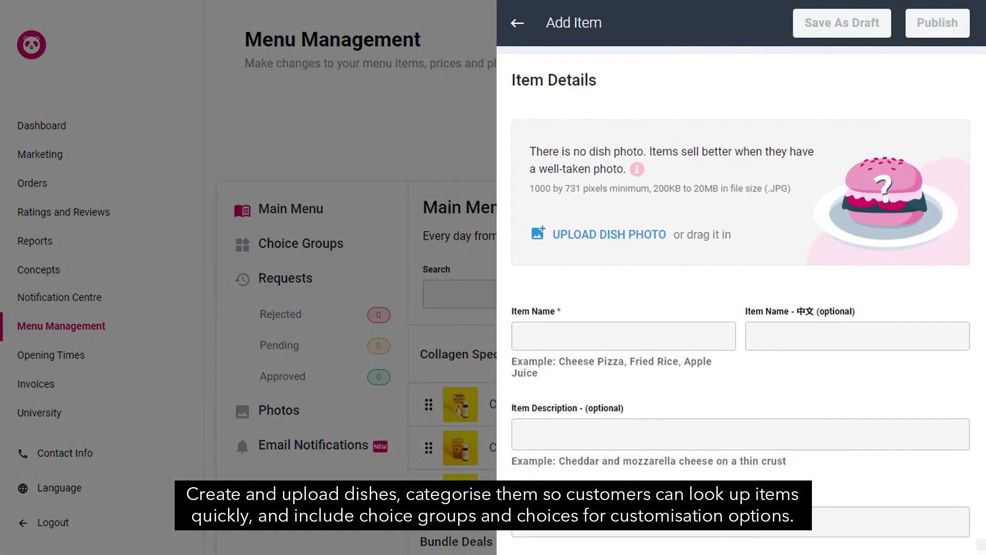
scroll(741, 299, down, 1)
scroll(741, 299, down, 10)
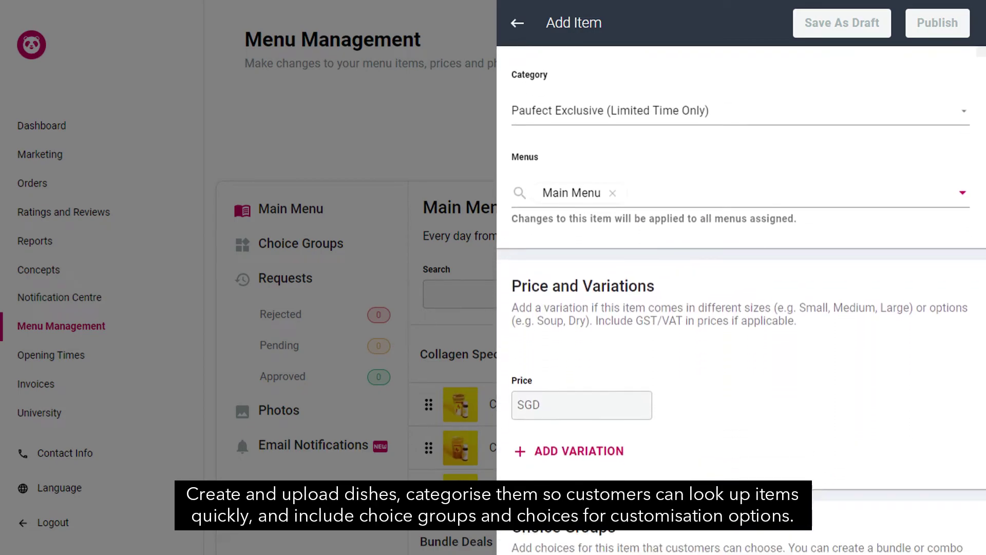
scroll(741, 298, down, 3)
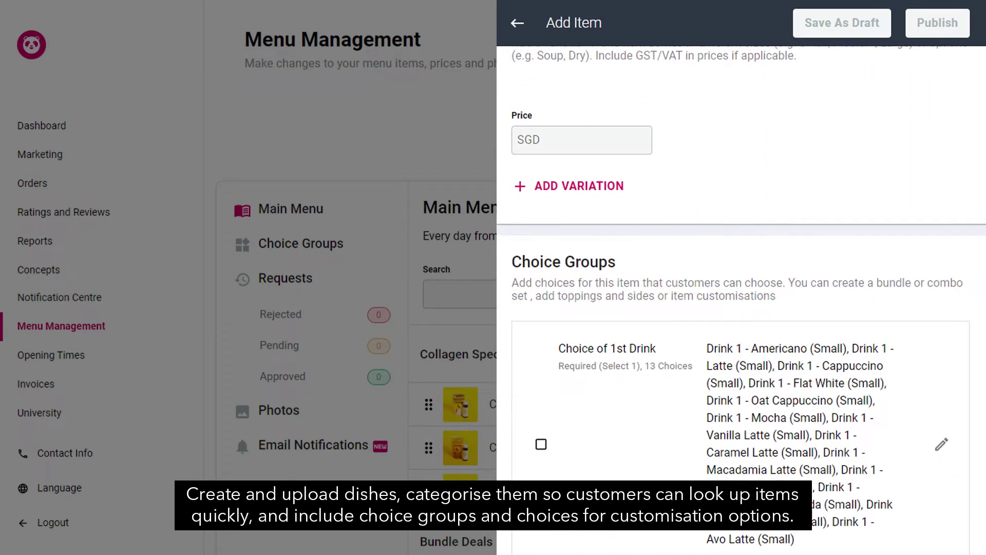
scroll(741, 298, up, 2)
scroll(741, 298, up, 8)
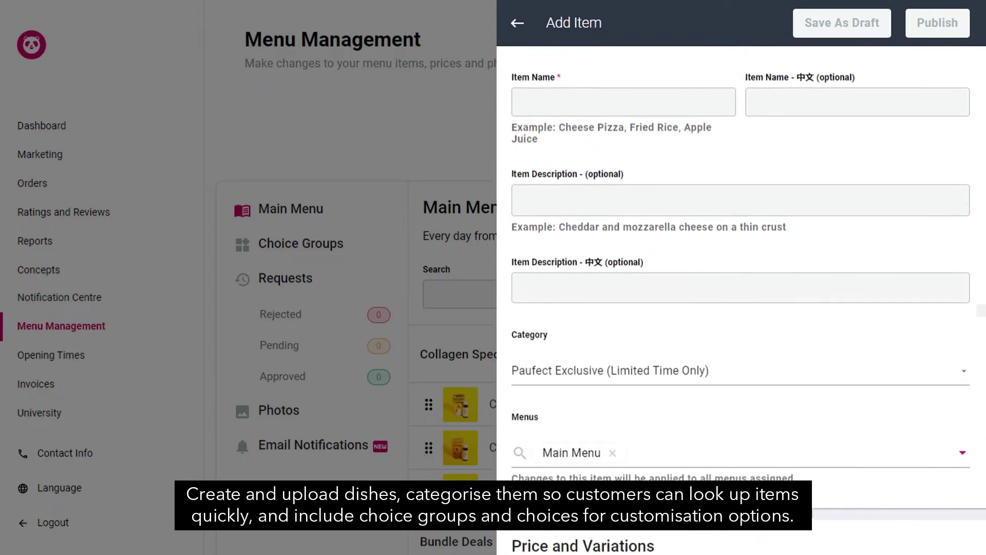
scroll(741, 298, up, 2)
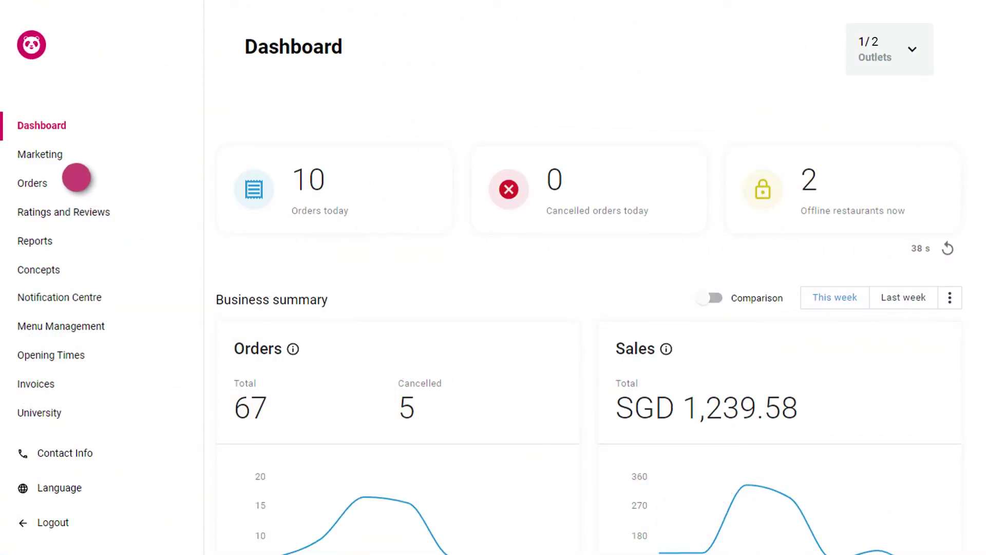
click(43, 155)
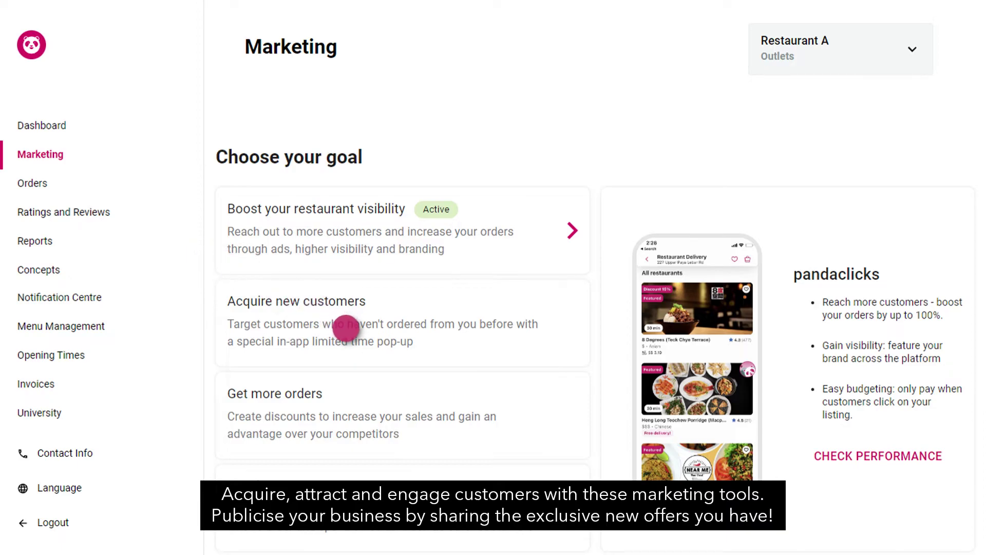
click(346, 329)
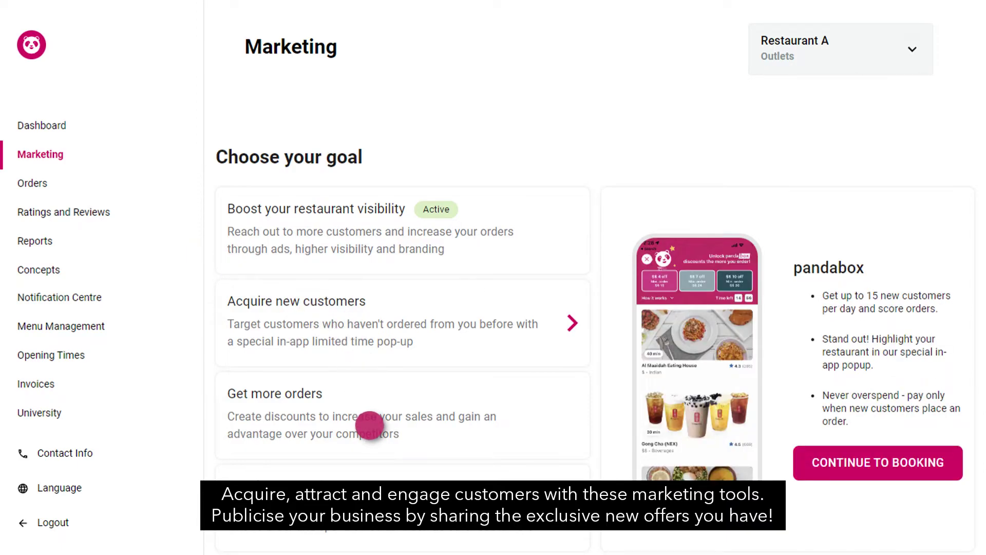
click(370, 424)
scroll(375, 426, down, 3)
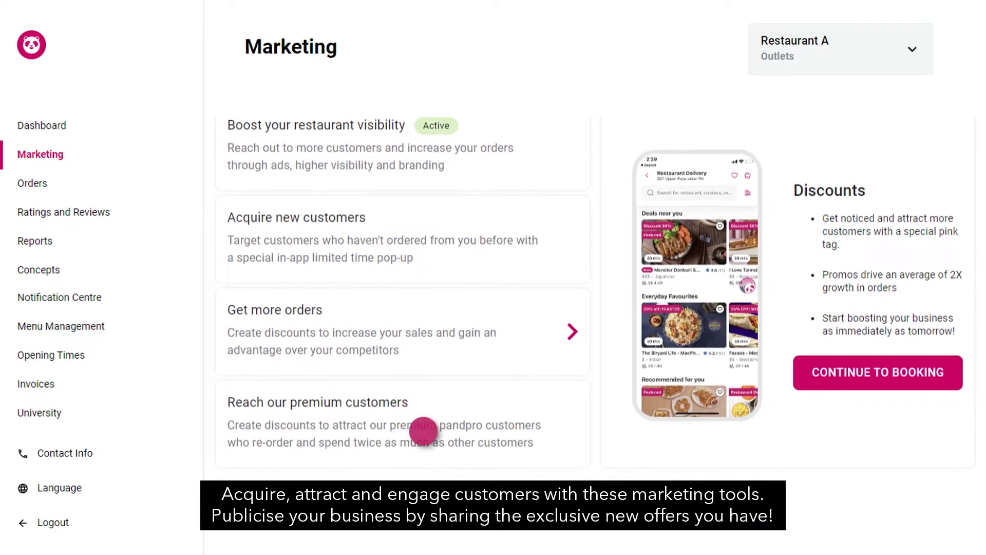
click(424, 430)
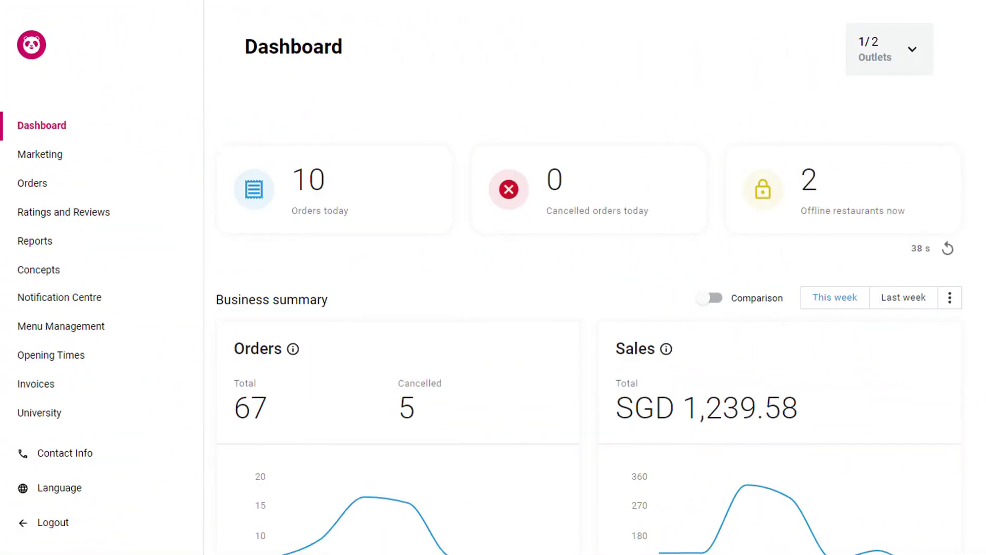
scroll(116, 411, down, 2)
click(58, 335)
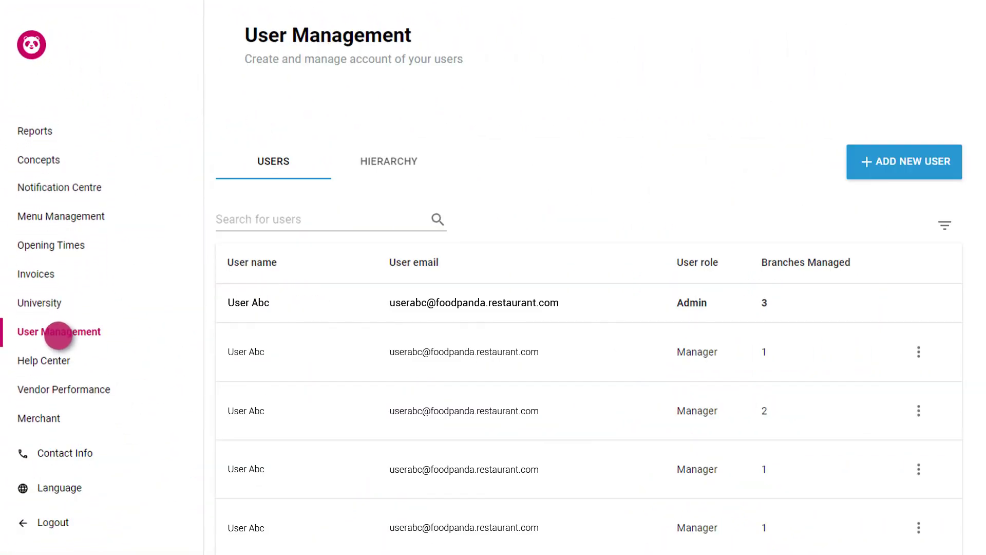
scroll(92, 359, down, 2)
scroll(92, 359, down, 3)
scroll(589, 334, up, 4)
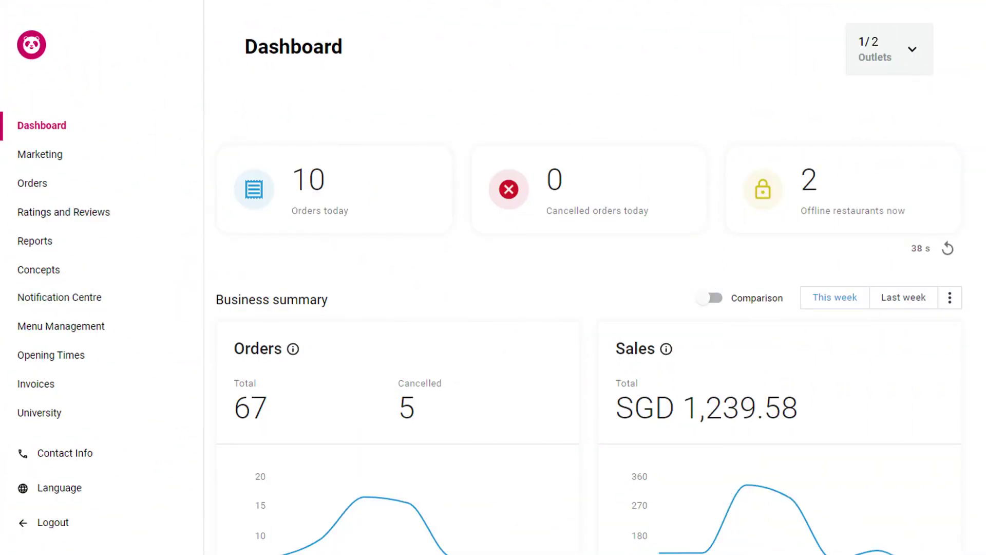
scroll(86, 368, down, 3)
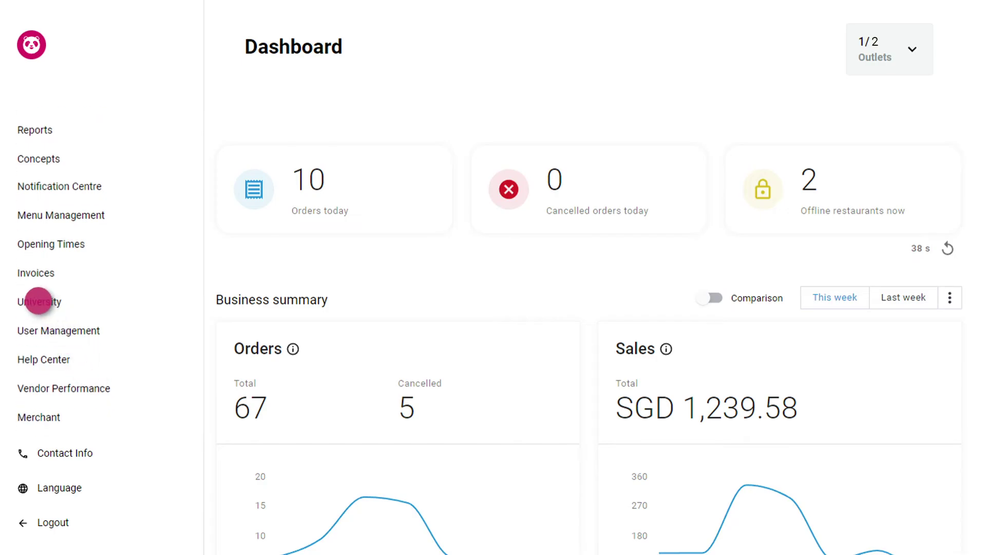
Browse the University learning guides, then move on to the Help Center.
click(38, 300)
scroll(580, 329, down, 3)
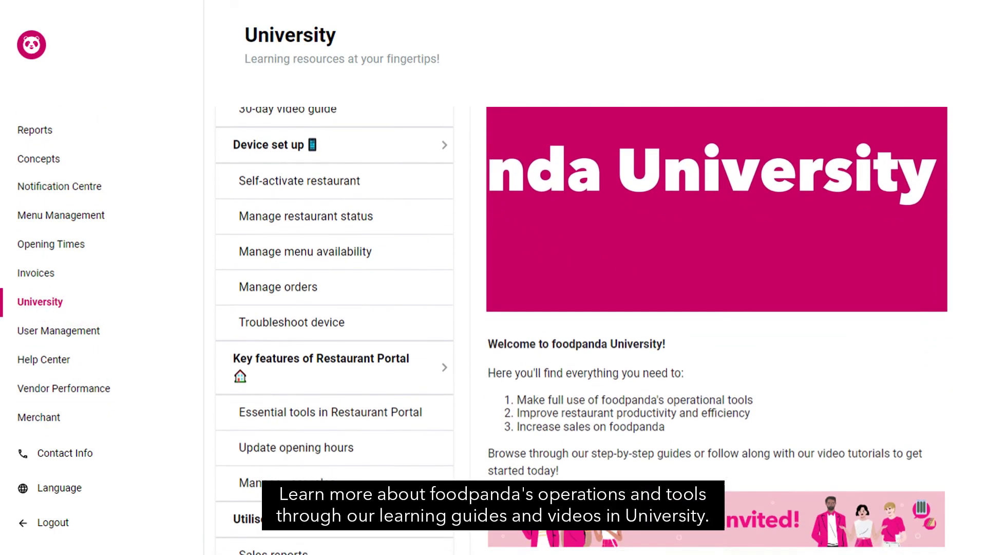
scroll(580, 329, down, 3)
scroll(581, 329, up, 5)
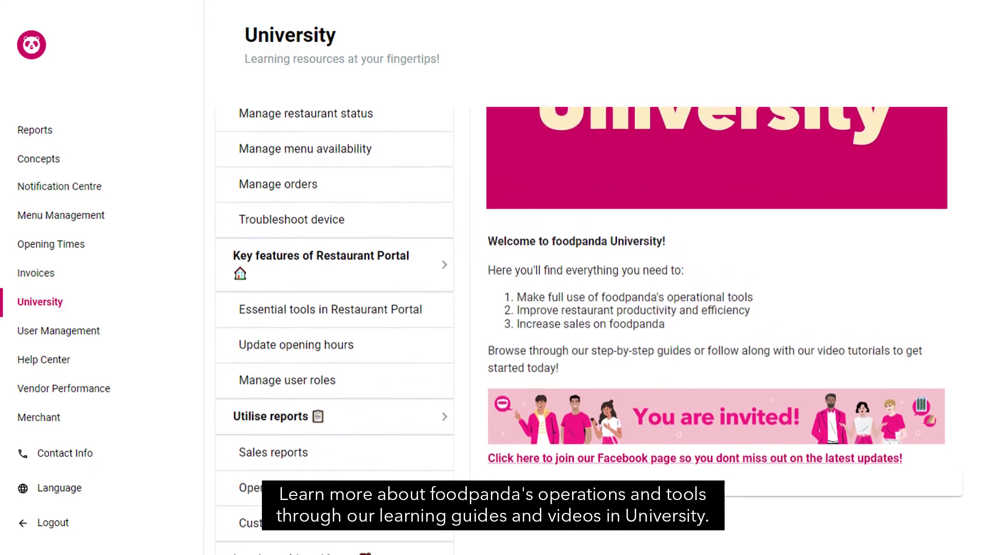
scroll(581, 329, up, 1)
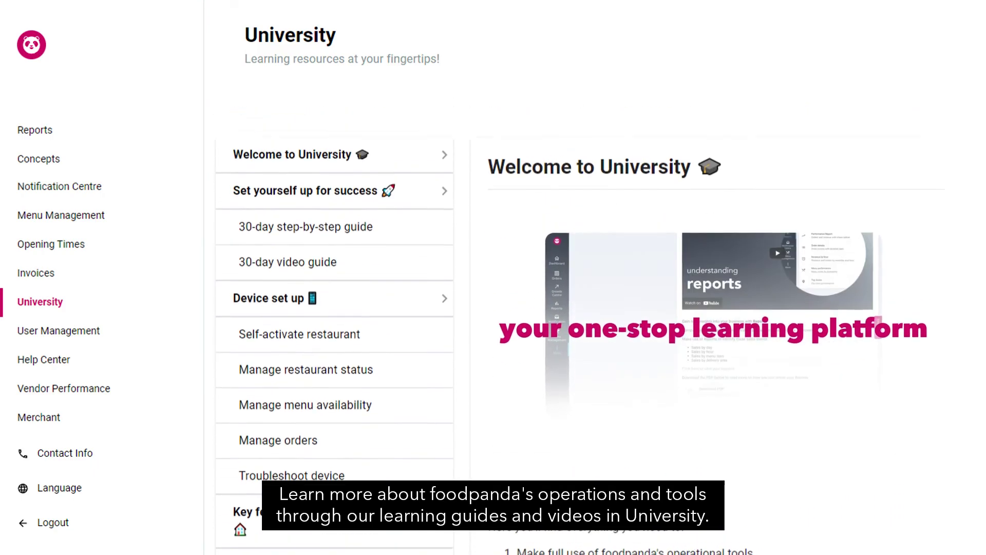
click(39, 359)
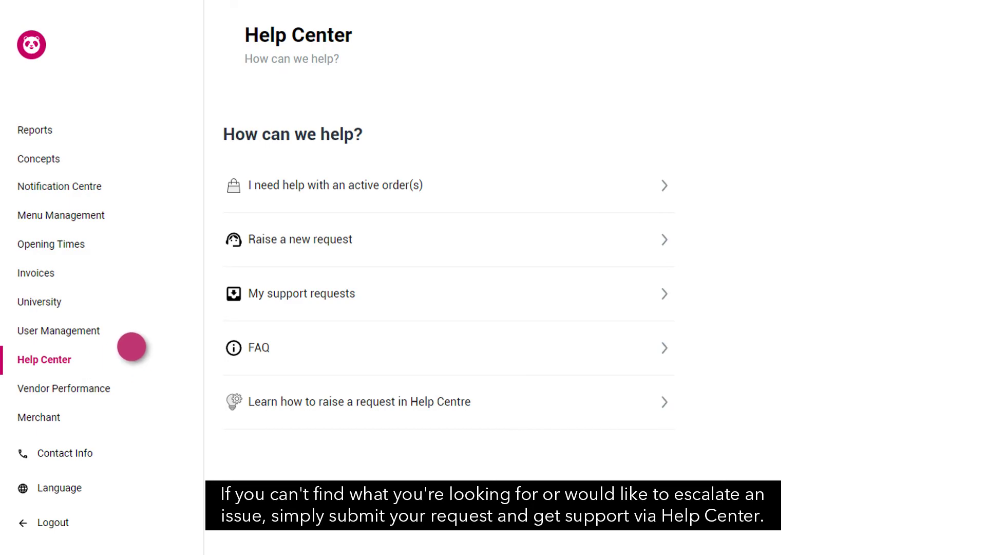
List the new request categories such as Payment, Billing, Menu changes and Photoshoot Enquiries.
click(304, 240)
scroll(304, 240, down, 3)
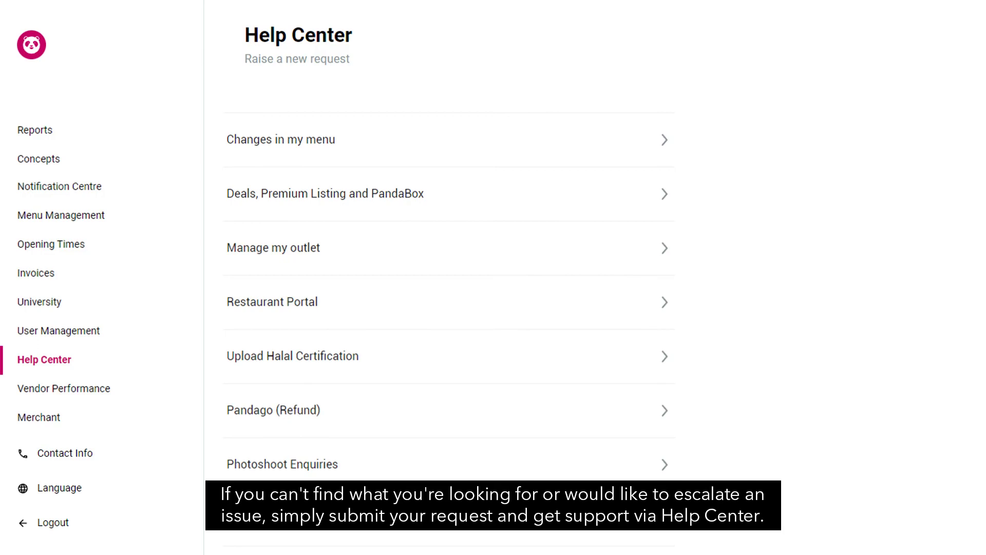